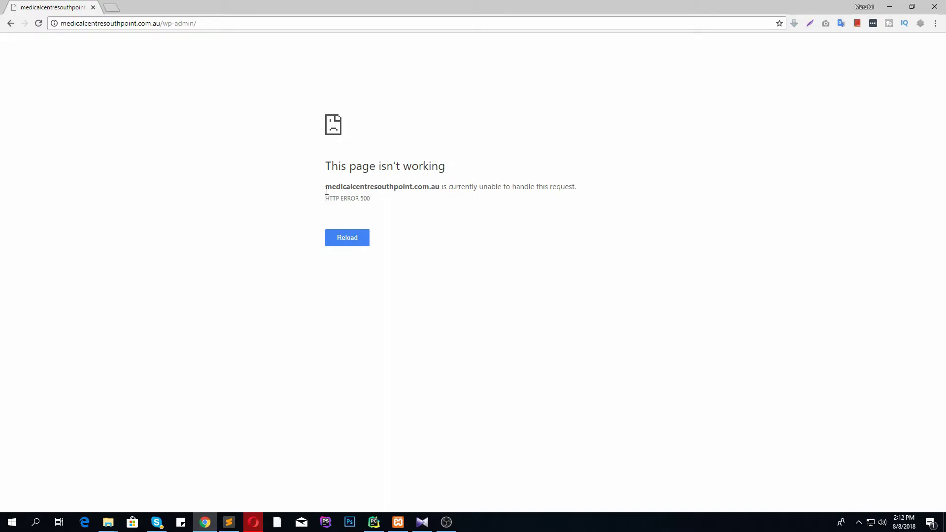
Highlight the HTTP ERROR 500 message on Chrome's failing wp-admin page
left_click_drag(520, 186, 467, 204)
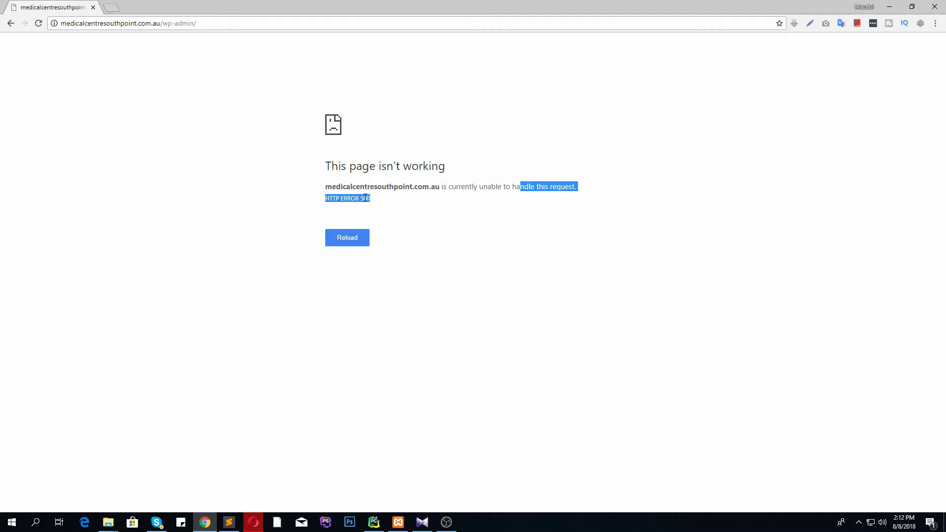
Switch to Opera, where cPanel File Manager lists the public_html files
left_click(252, 523)
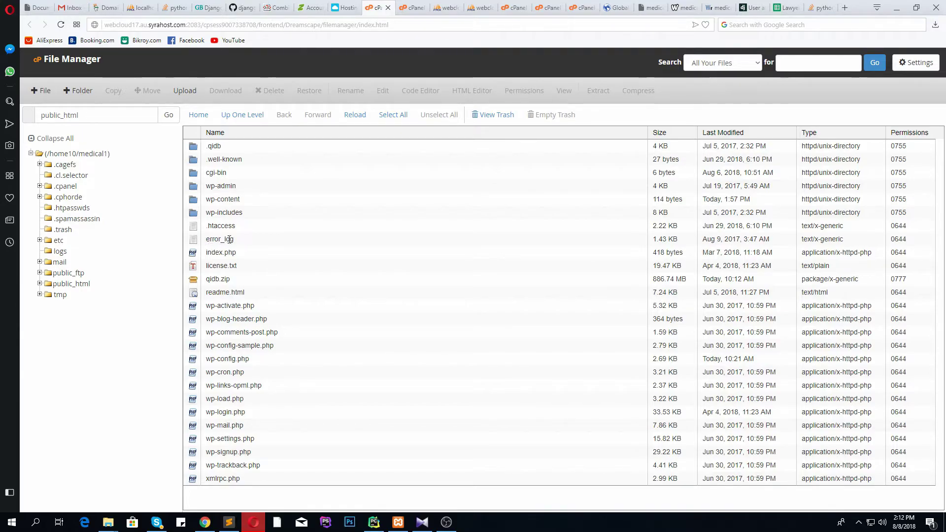
Open the error_log file in the cPanel Code Editor via its context menu
right_click(194, 245)
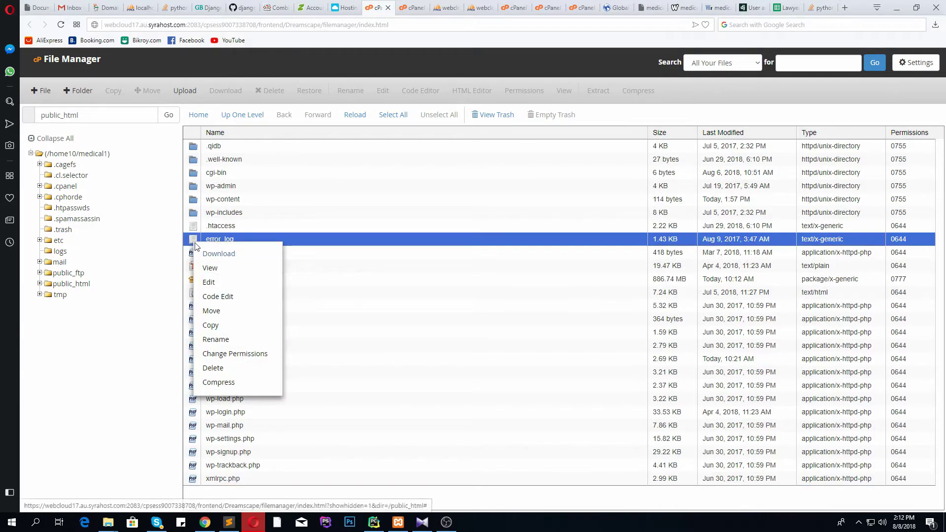
left_click(222, 299)
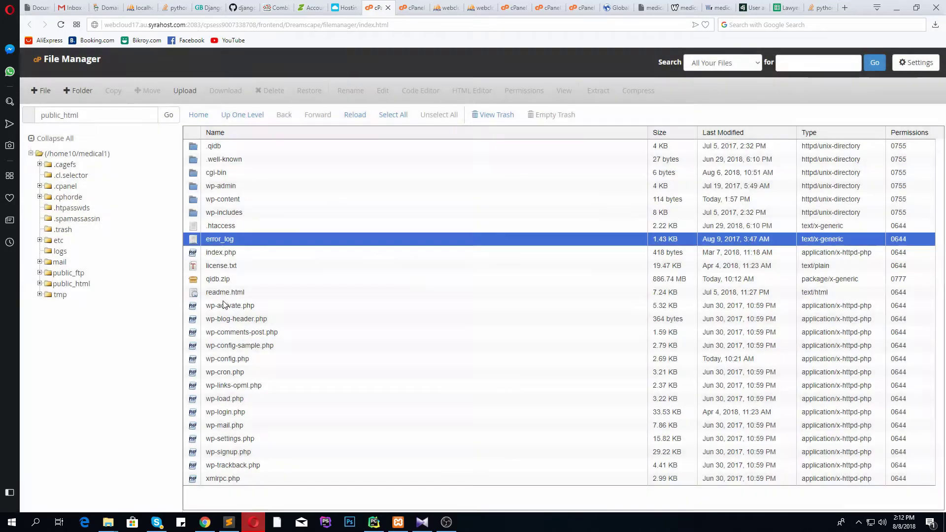